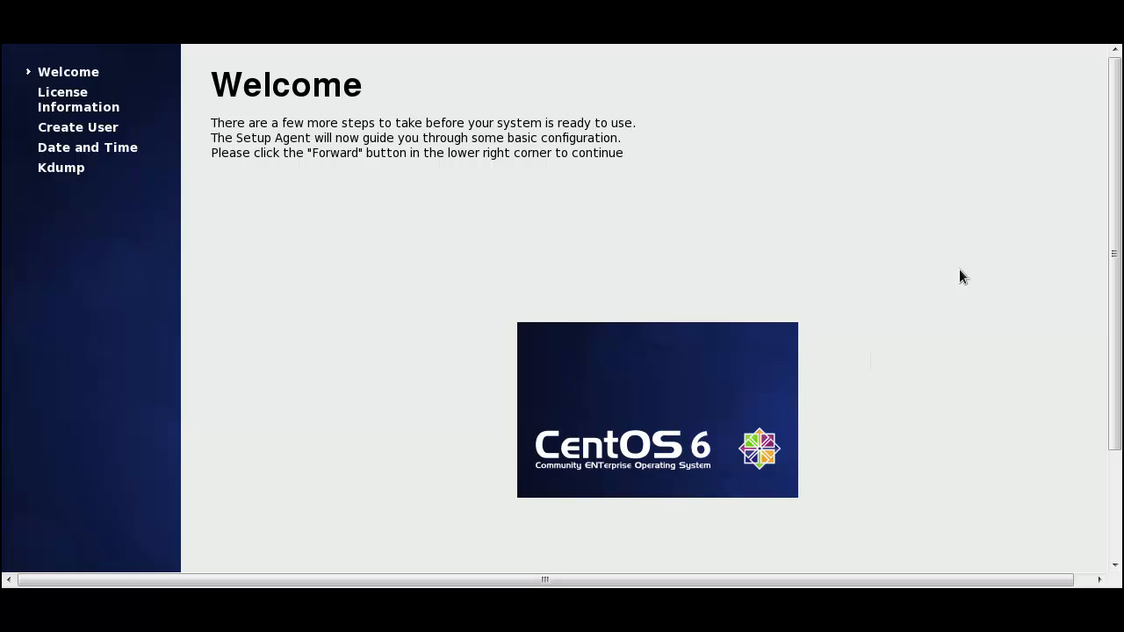
Start the first-boot setup and accept the License Agreement to reach the user creation page.
drag(1115, 256, 1110, 393)
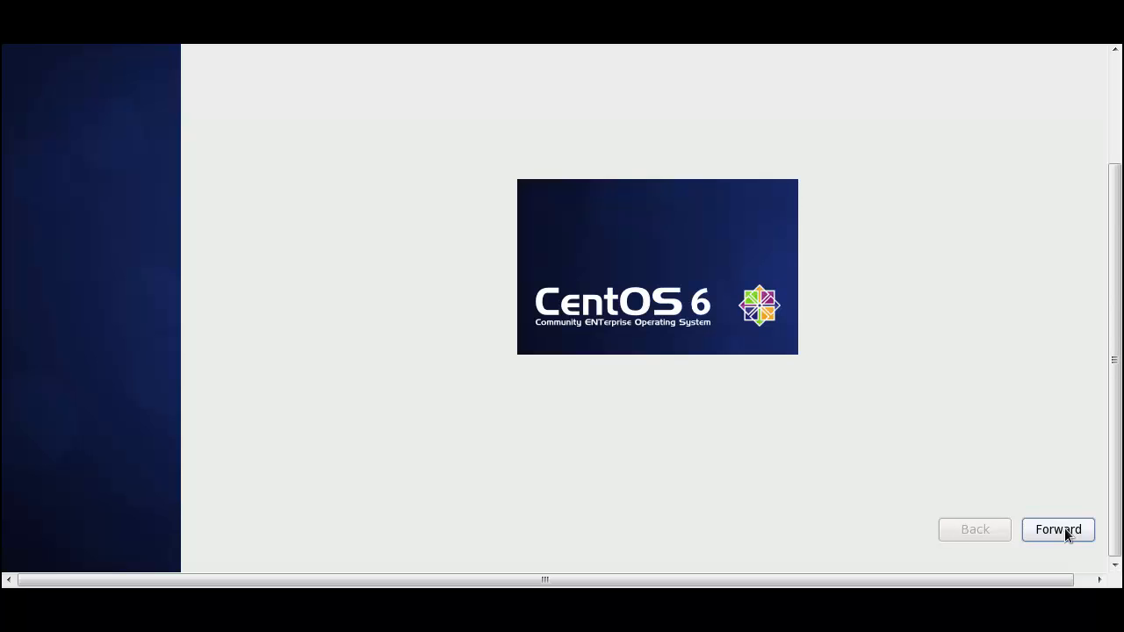
click(1065, 530)
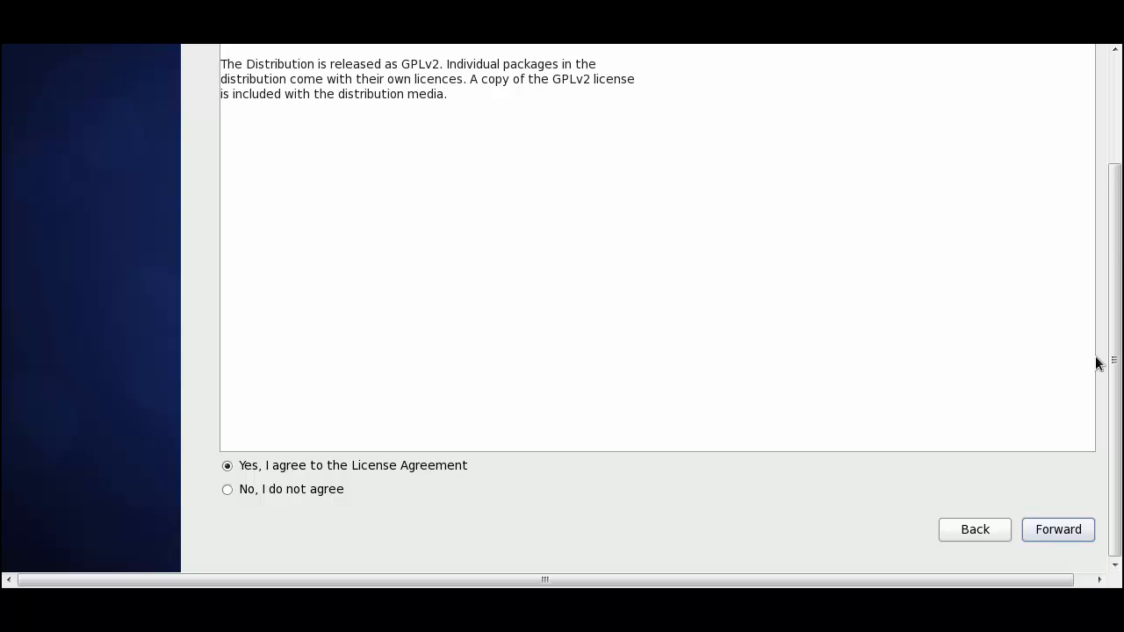
mouse_move(1113, 368)
mouse_down()
mouse_move(1102, 269)
mouse_move(1112, 364)
mouse_up()
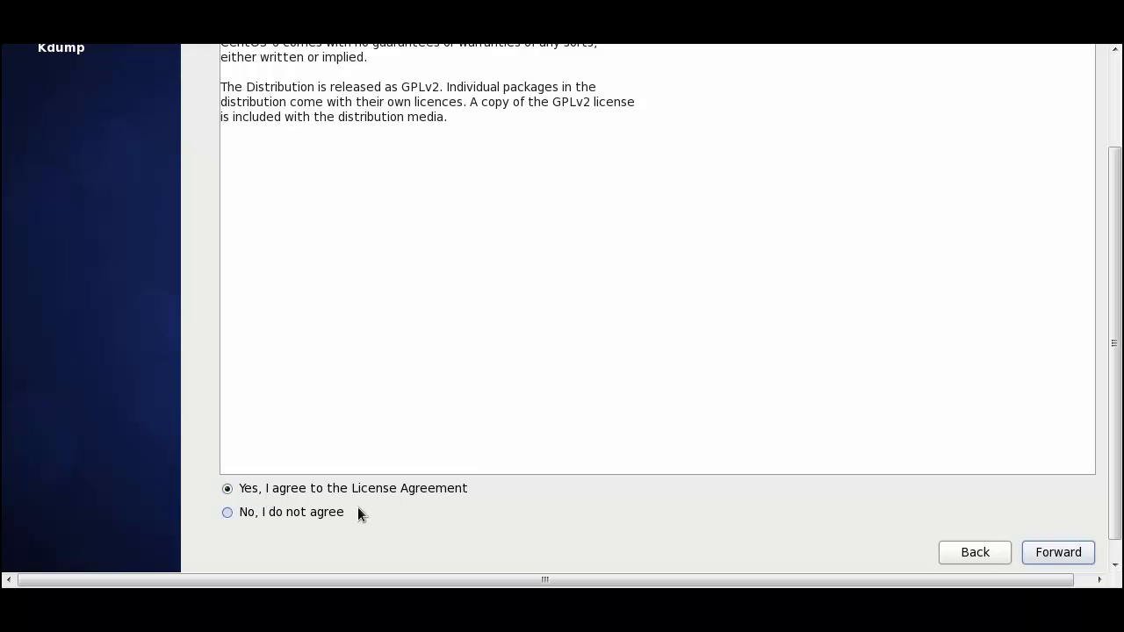
click(1034, 556)
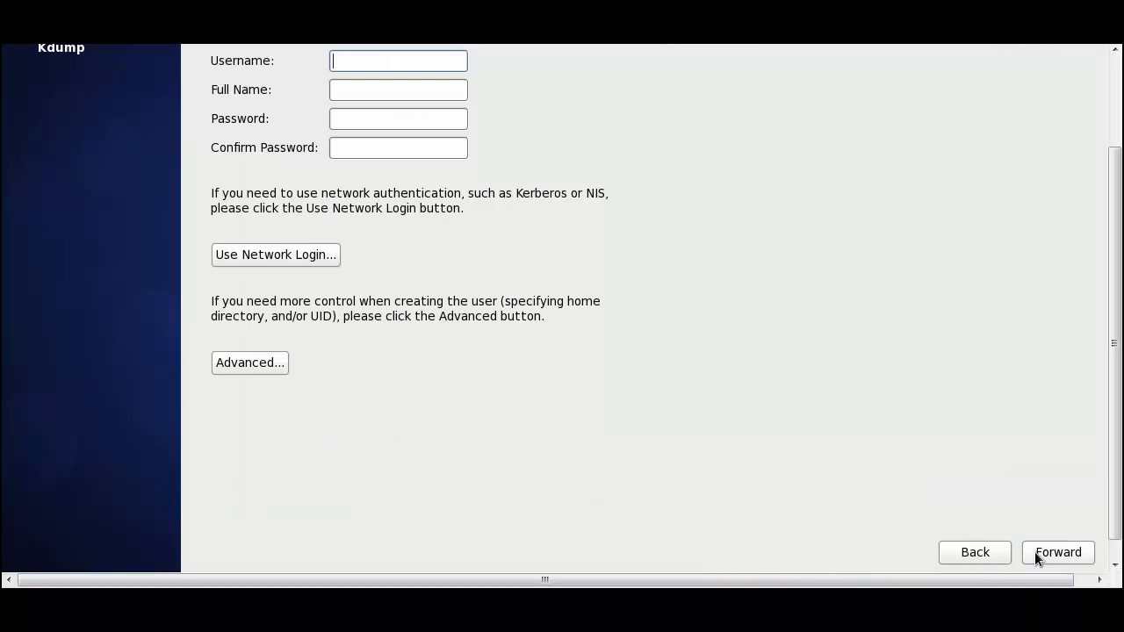
Fill in the new user account with username student, full name student, and the account password with its confirmation.
scroll(1111, 384, up, 3)
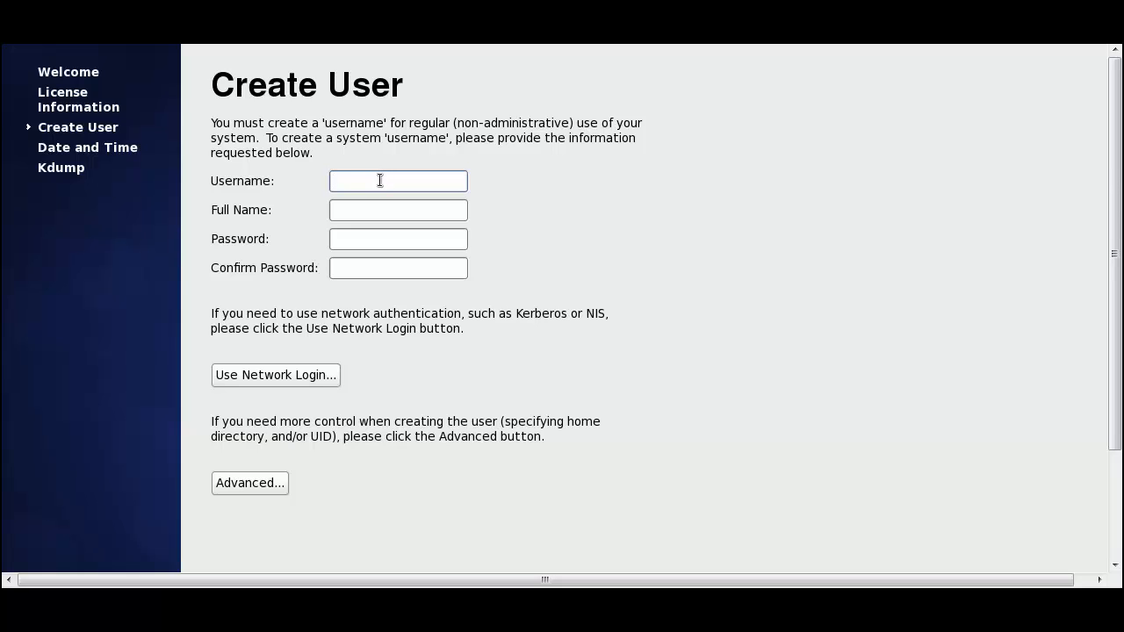
text(student)
click(424, 216)
text(student)
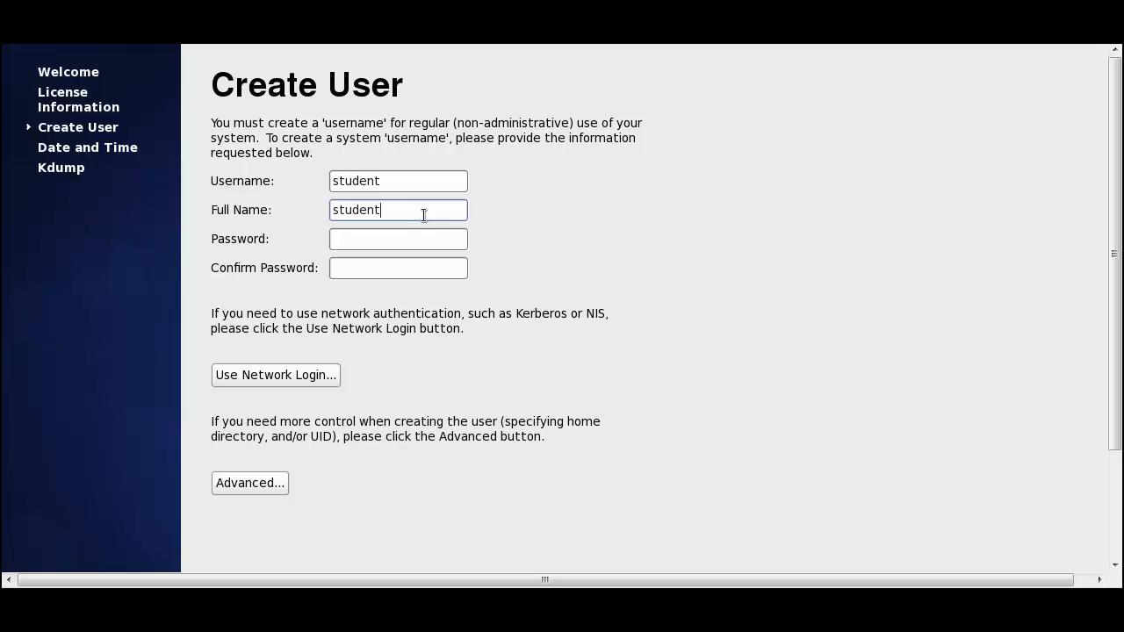
click(418, 235)
text(student)
click(445, 270)
text(student)
Look at the advanced user creation options in User Manager and close it without adding anything.
scroll(1113, 353, down, 3)
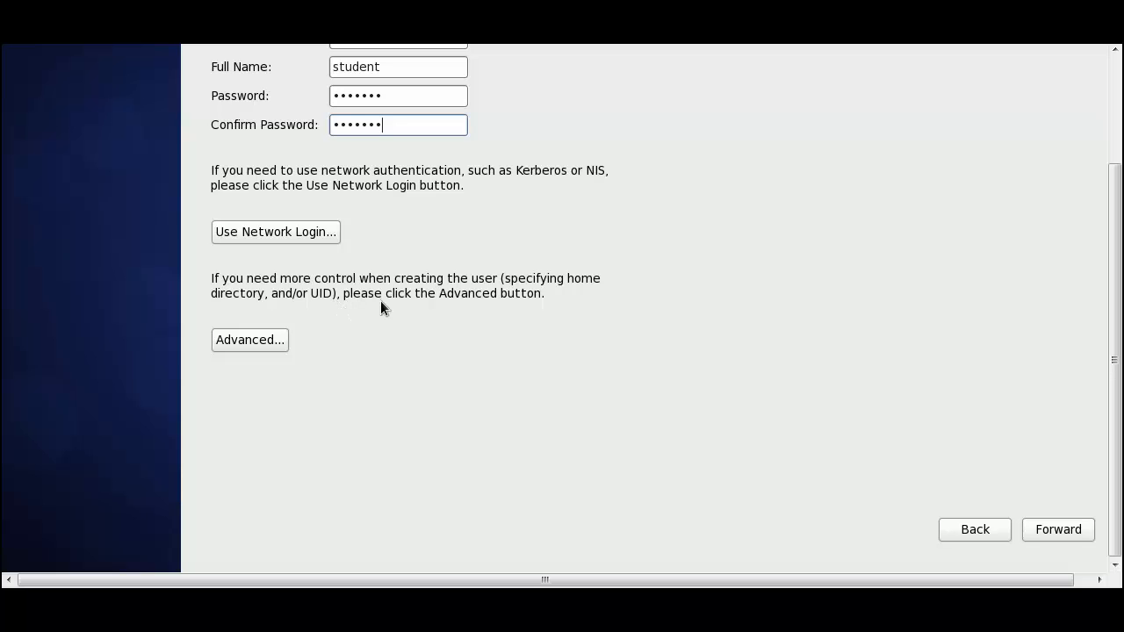
click(283, 343)
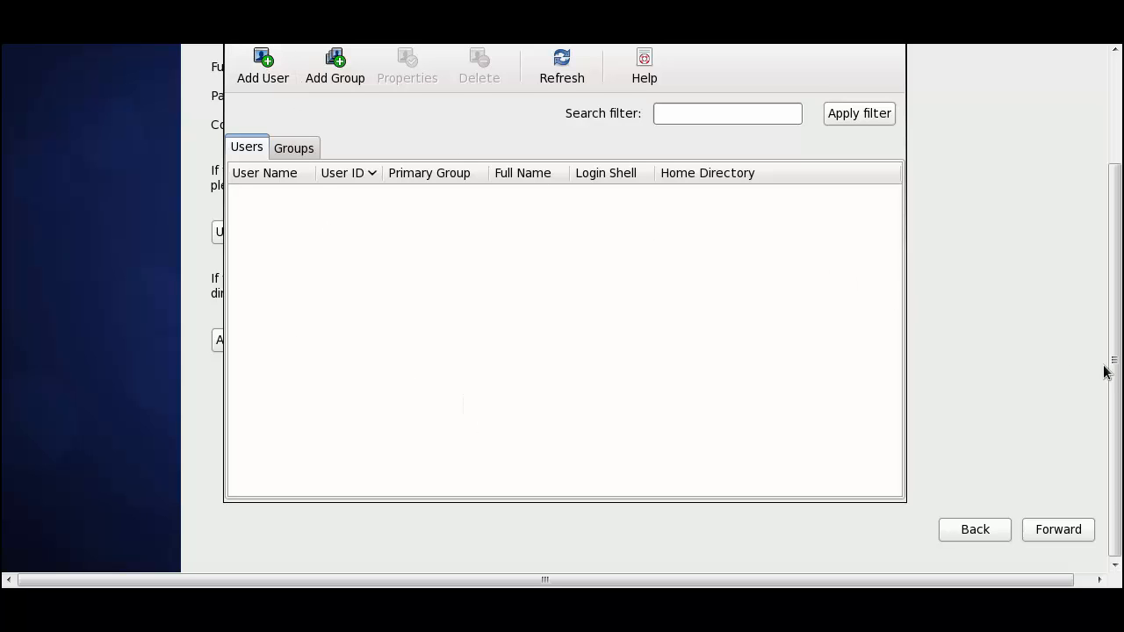
scroll(1115, 379, up, 3)
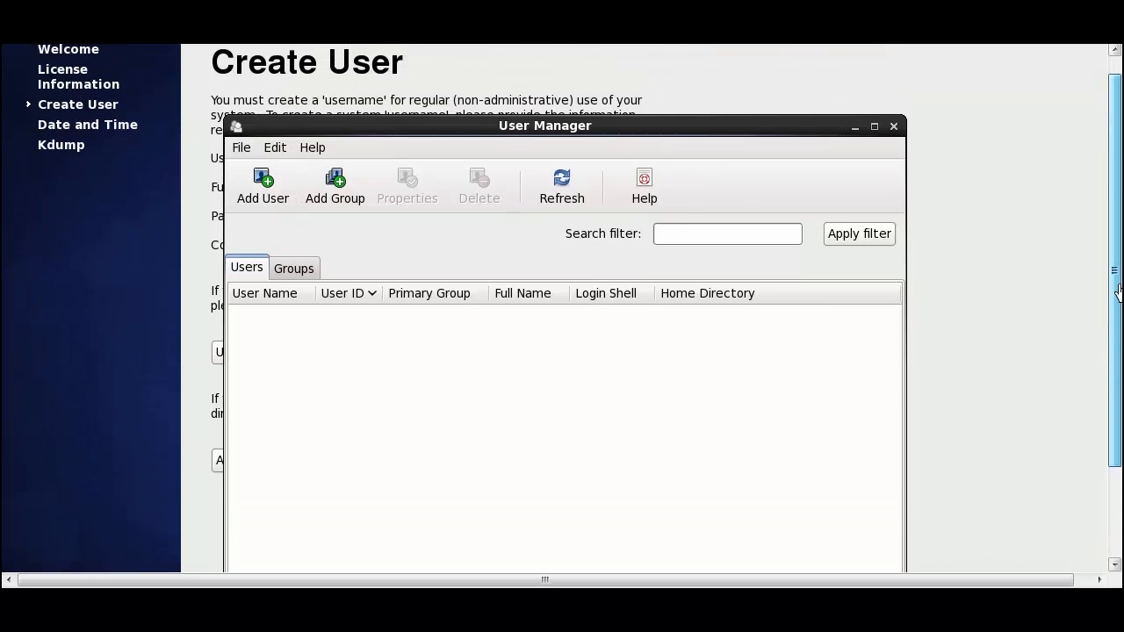
click(894, 127)
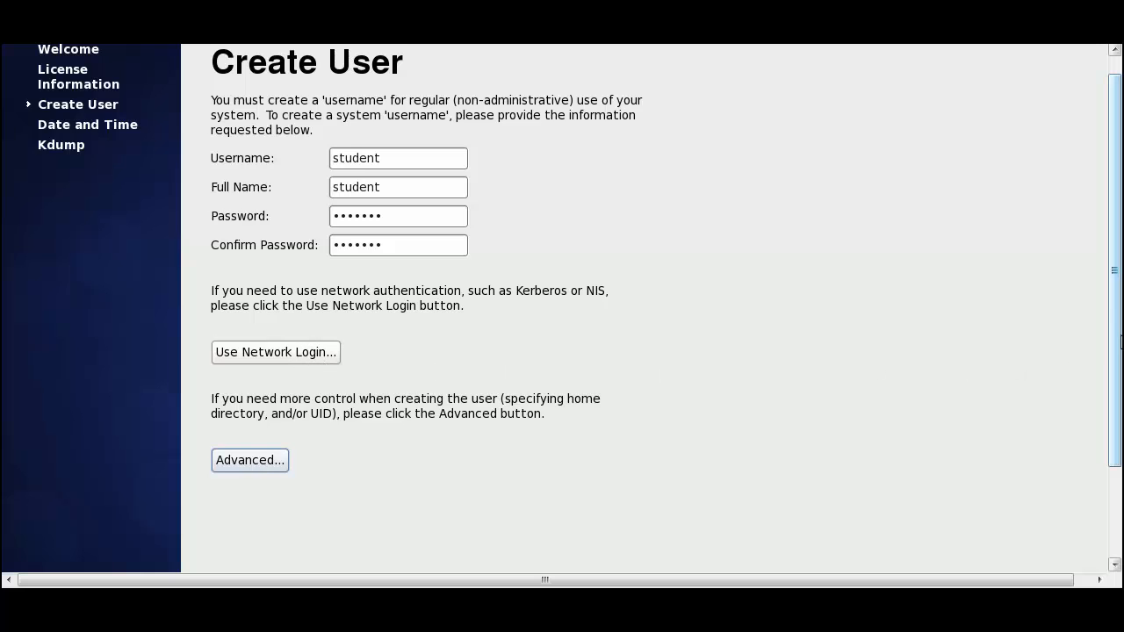
Submit the new user account and agree to use the weak password anyway.
scroll(1115, 339, down, 2)
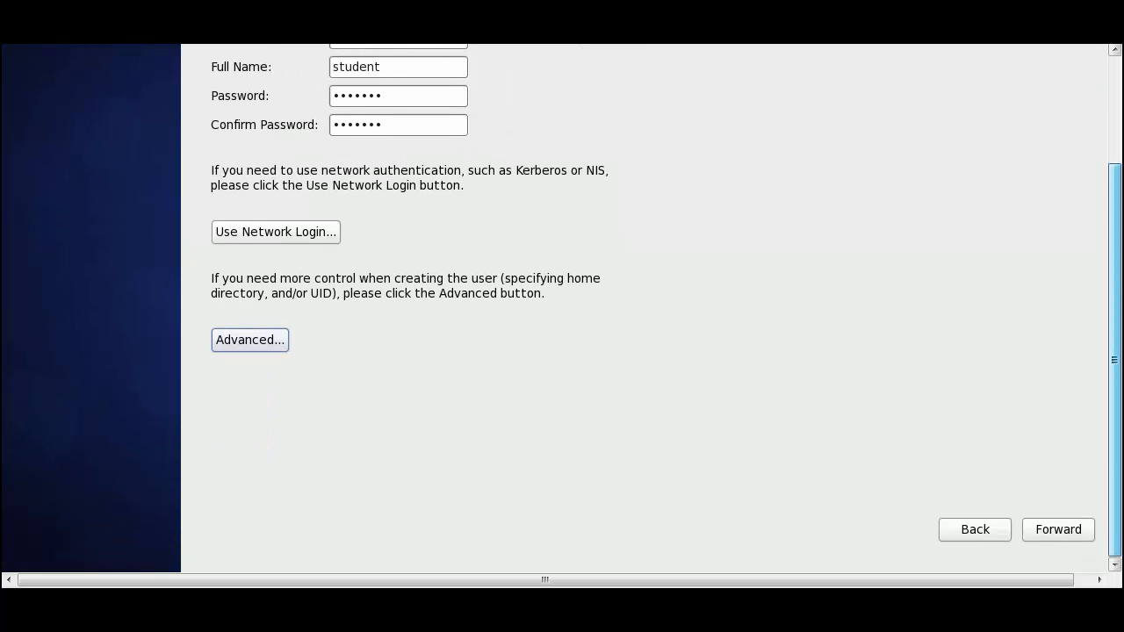
click(1040, 528)
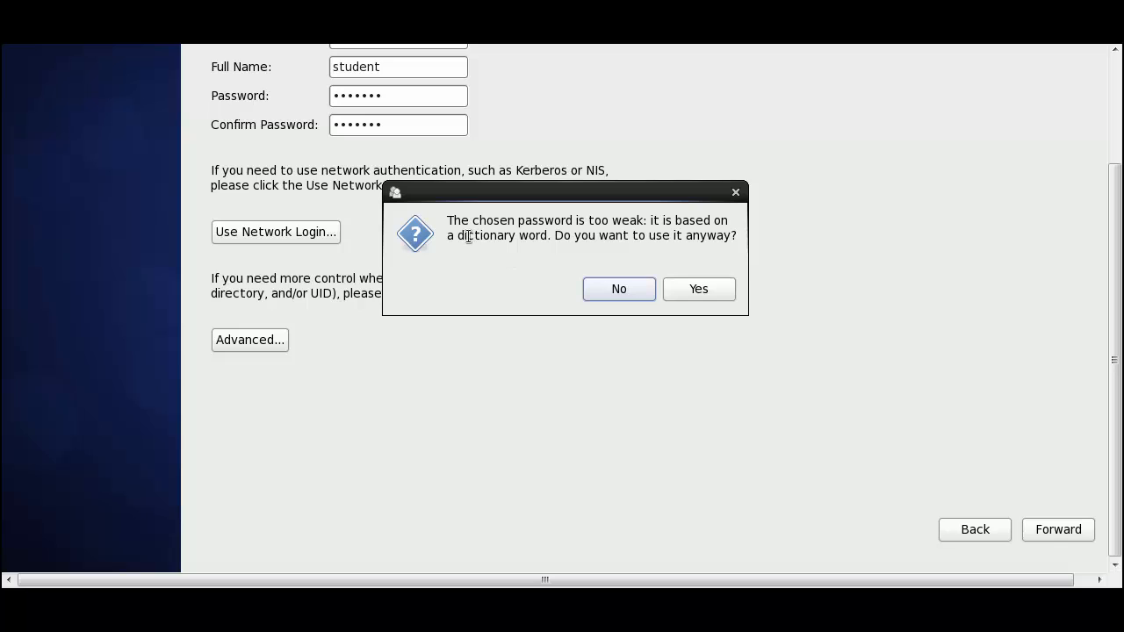
click(698, 289)
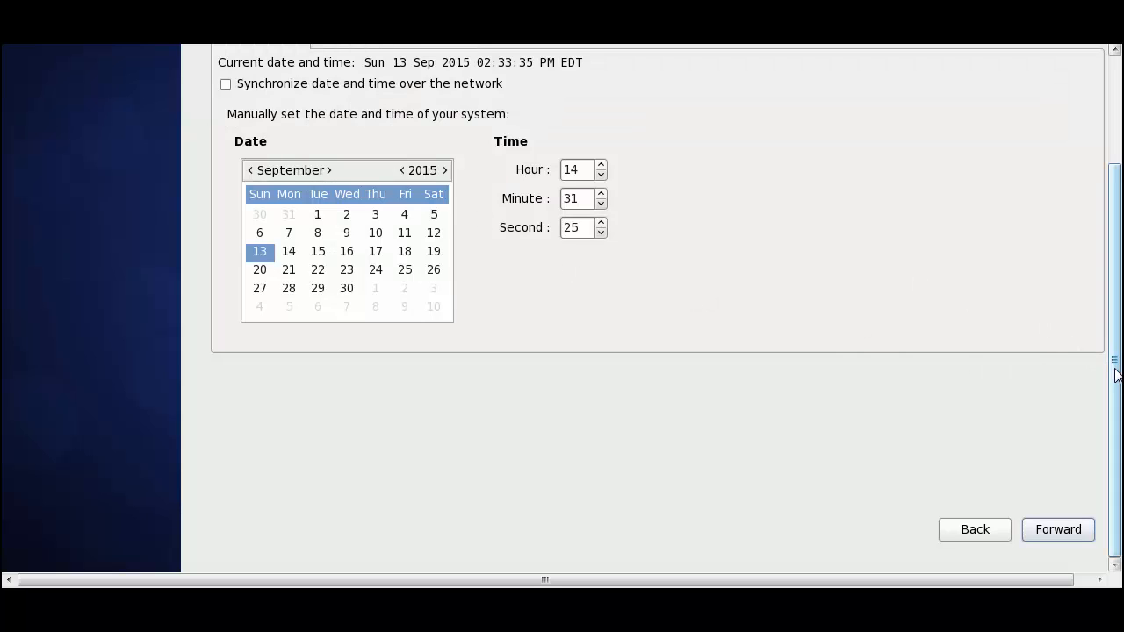
Enable synchronizing date and time over the network, expand its advanced options, and continue to the Kdump page.
scroll(1114, 360, up, 3)
scroll(1115, 360, up, 1)
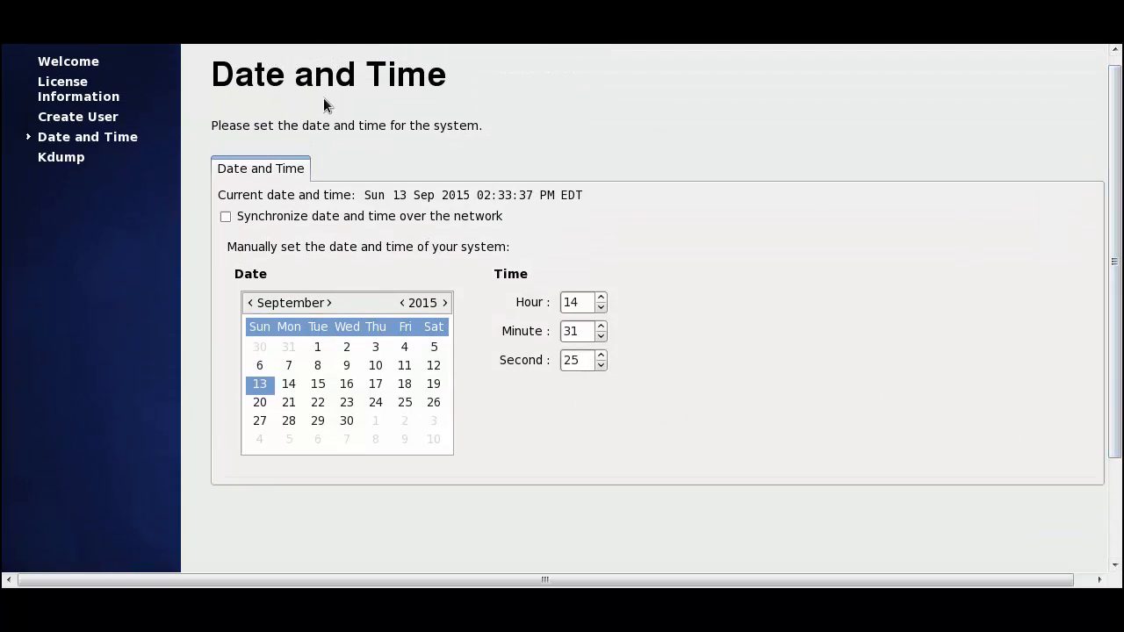
click(224, 218)
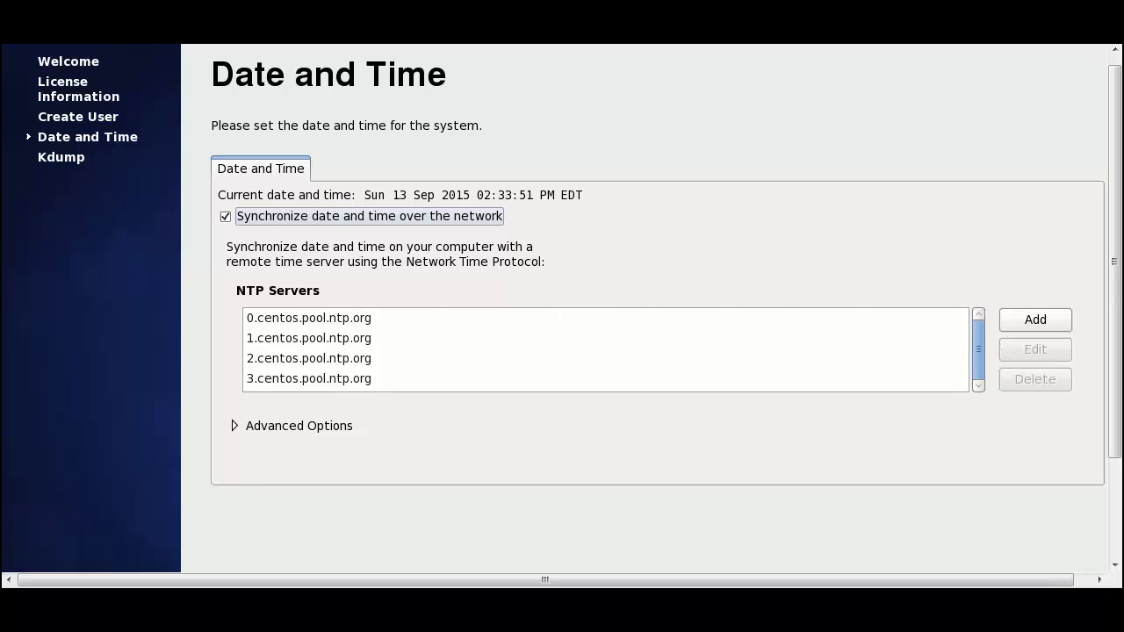
drag(1114, 268, 1114, 334)
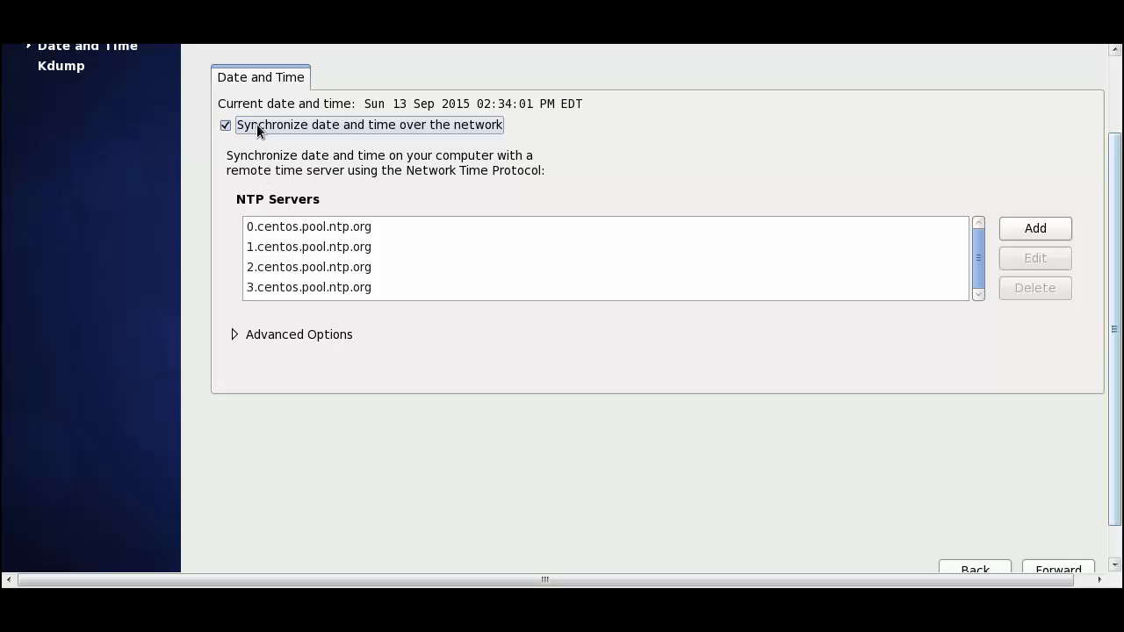
click(254, 337)
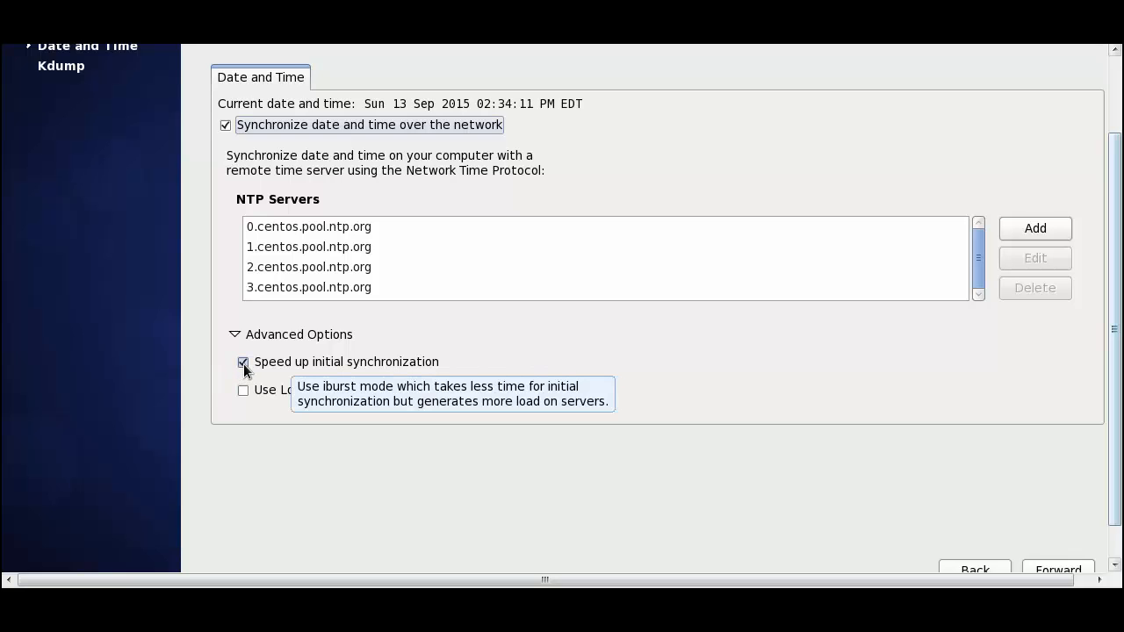
click(1048, 566)
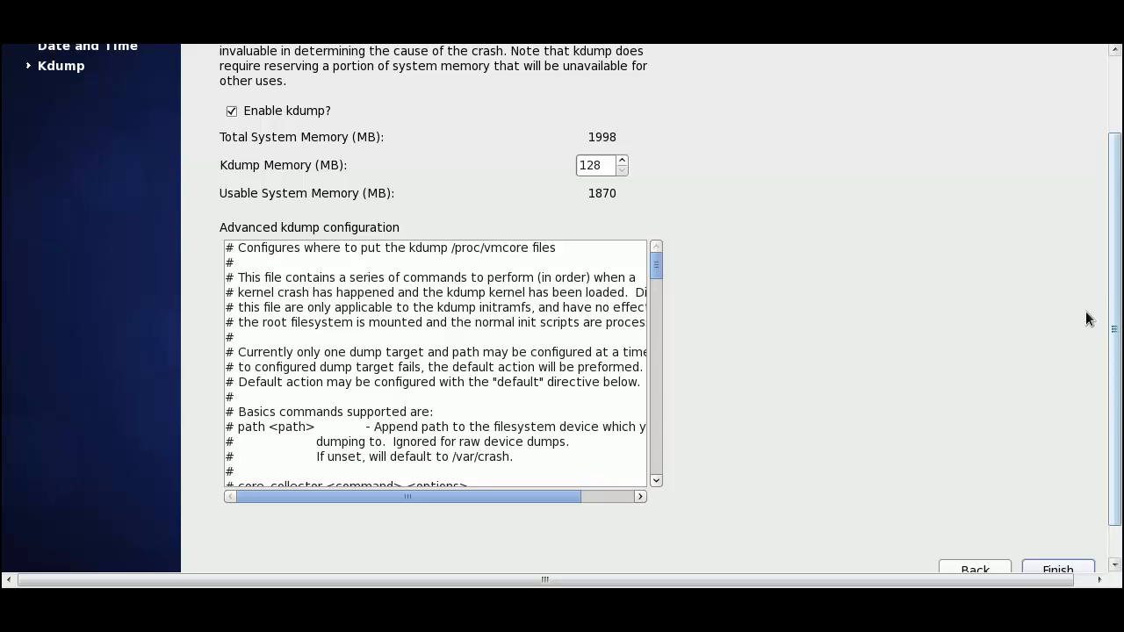
Review the Kdump configuration, finish the setup with kdump enabled, and agree to reboot the system.
drag(1118, 326, 1119, 257)
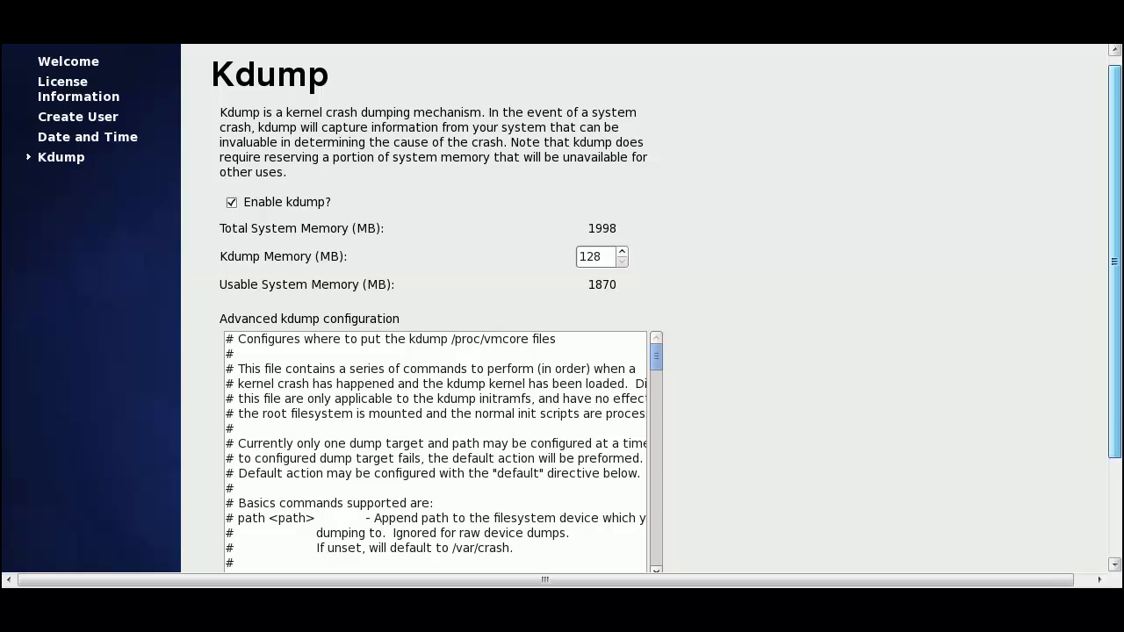
drag(1118, 256, 1119, 354)
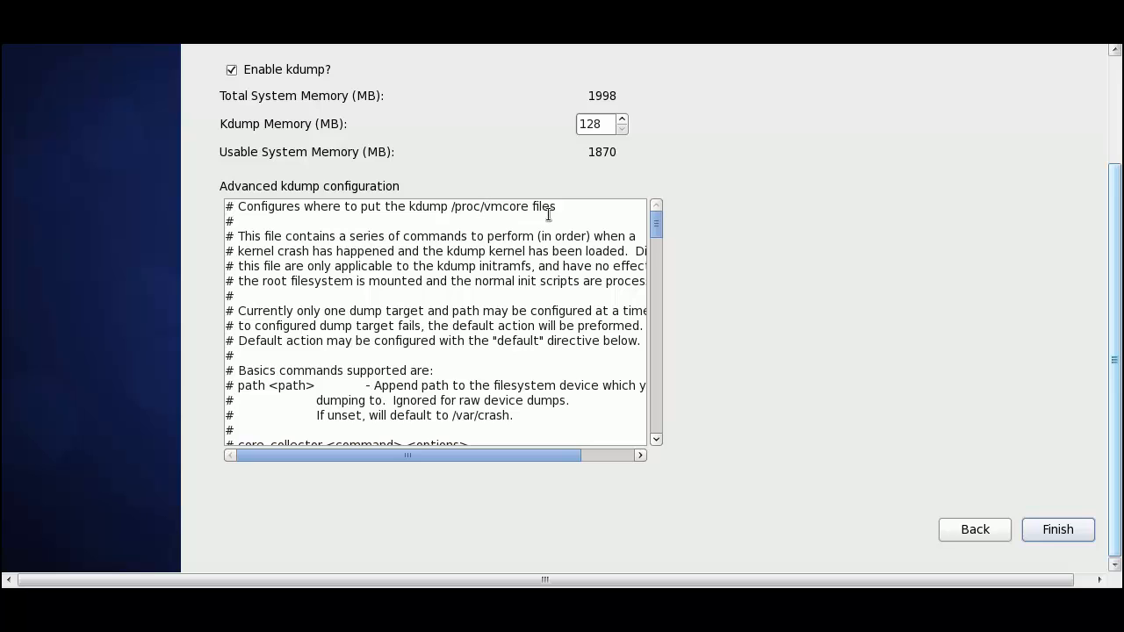
click(659, 245)
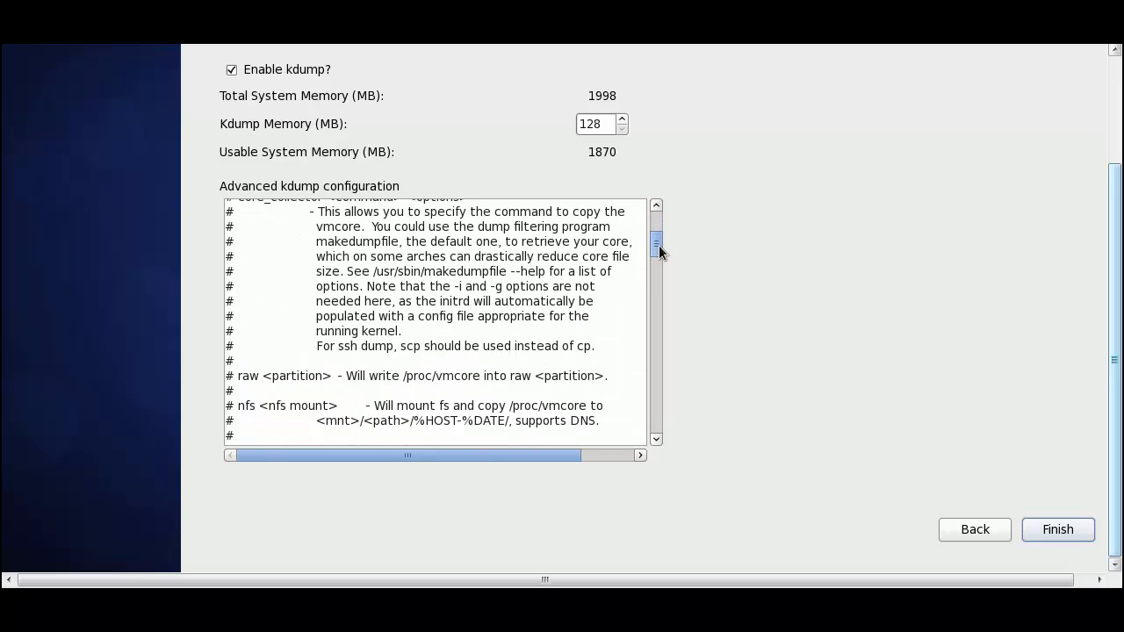
drag(658, 245, 671, 220)
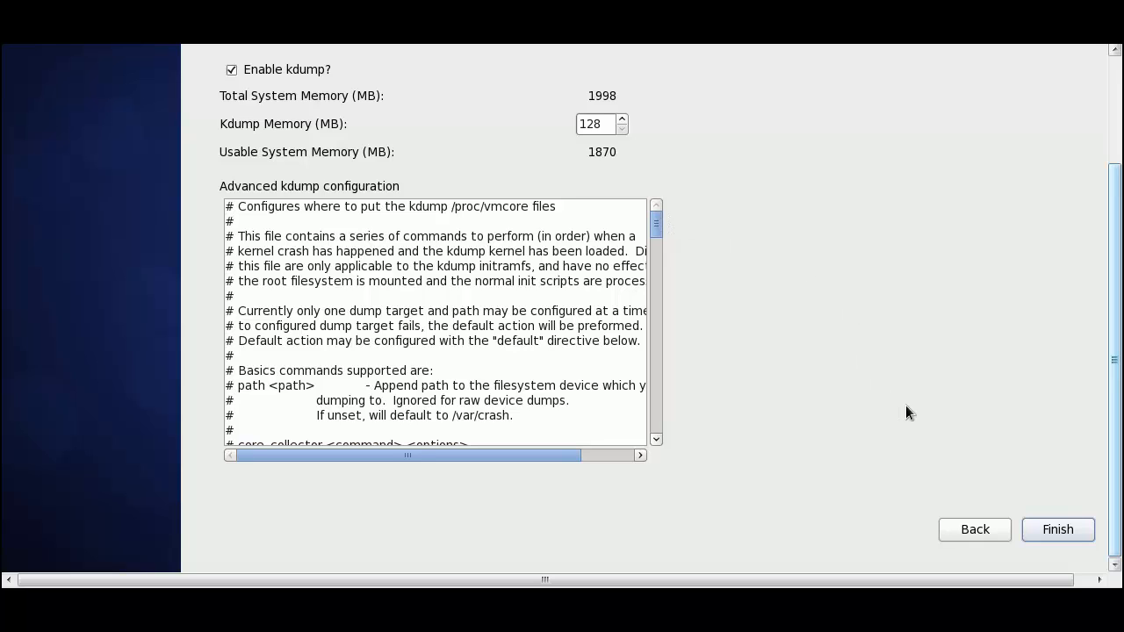
click(1059, 531)
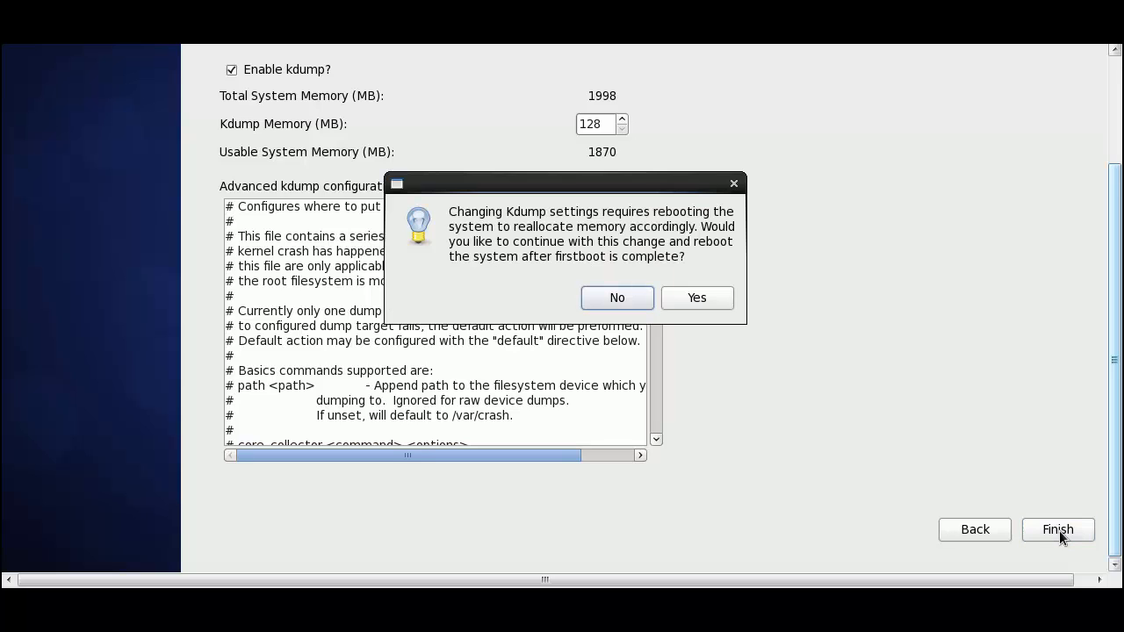
click(700, 298)
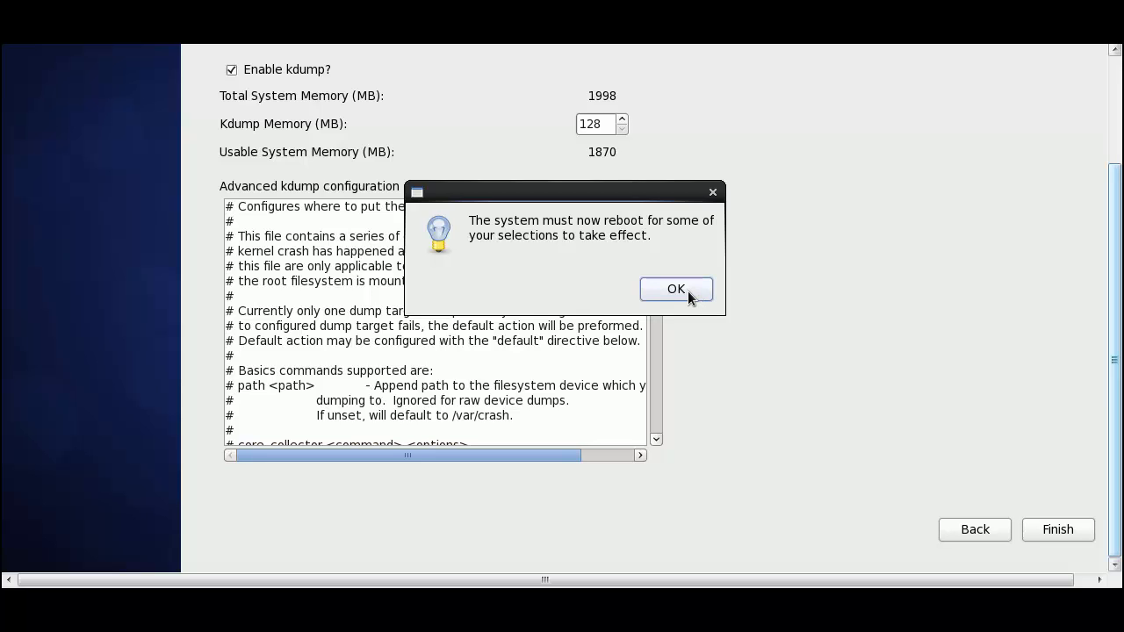
click(675, 290)
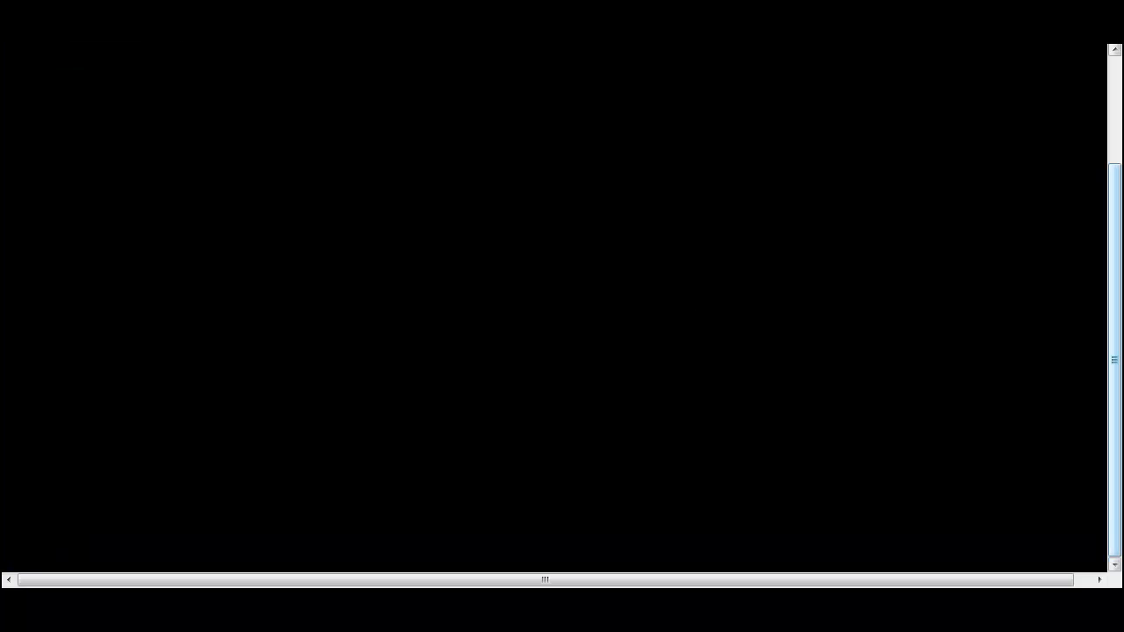